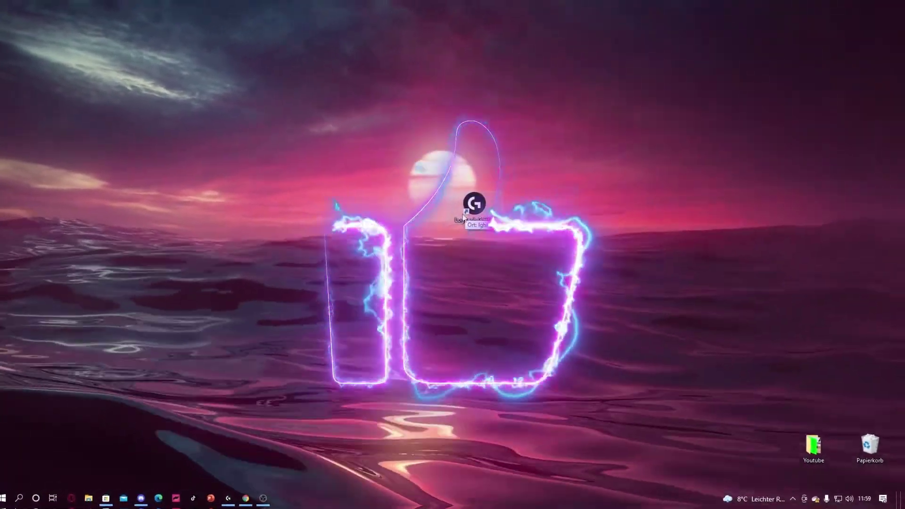
drag(469, 219, 426, 215)
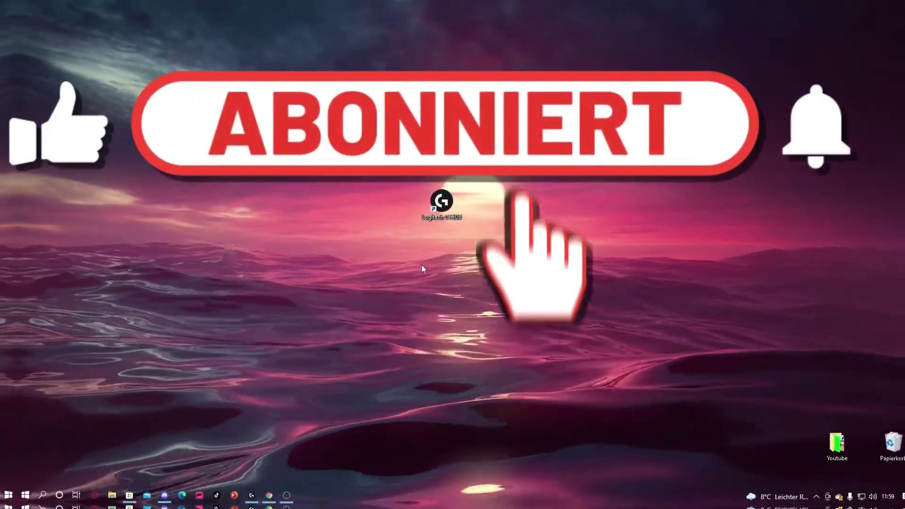
drag(420, 206, 466, 175)
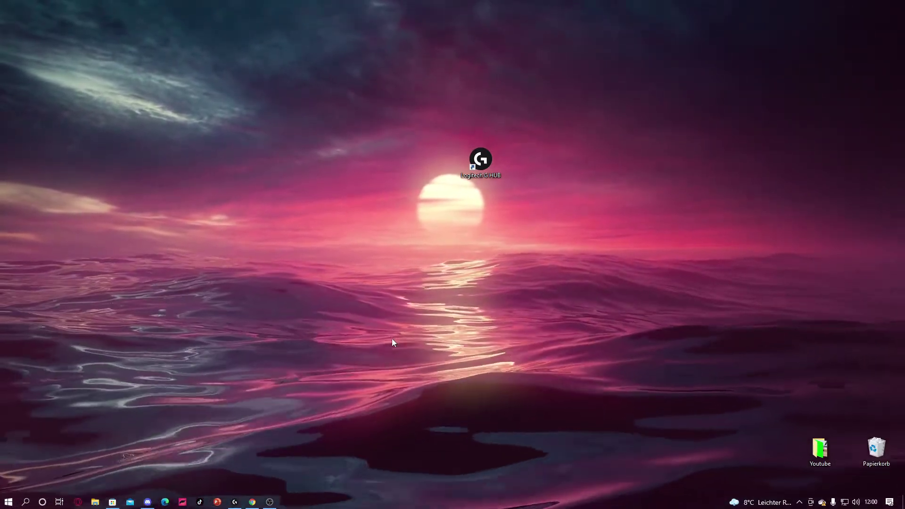
drag(472, 175, 398, 209)
click(77, 439)
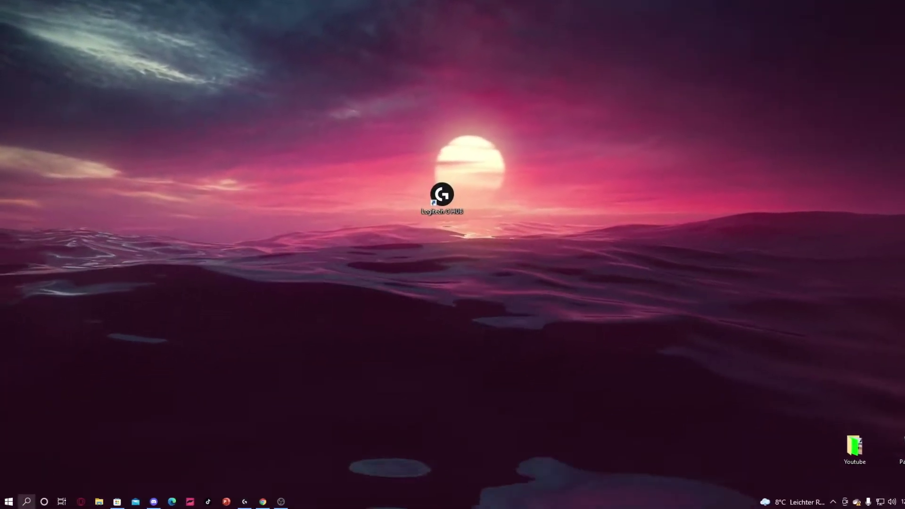
Search Windows for "sys" and open the Systemsteuerung.
click(26, 501)
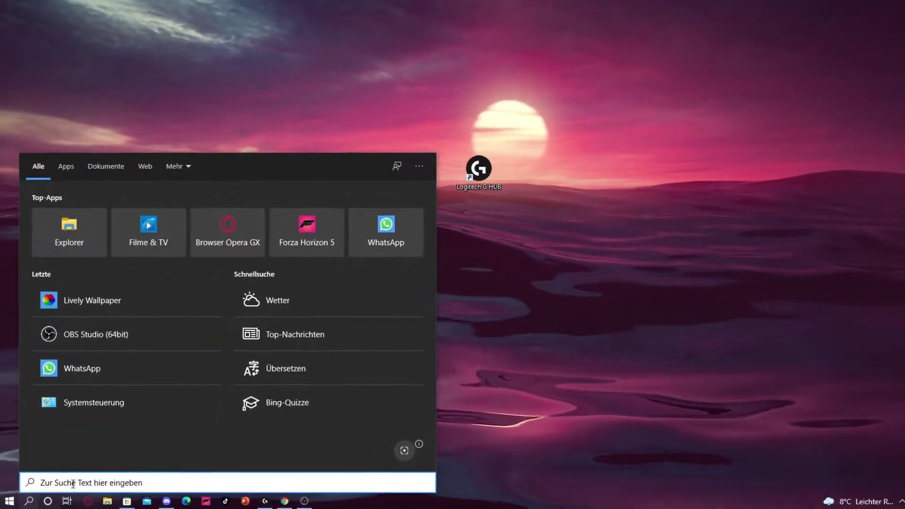
text(sys)
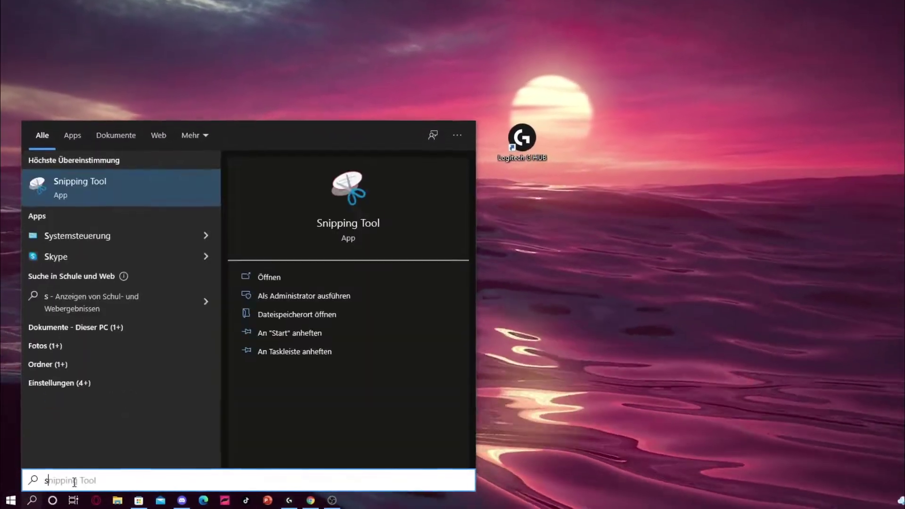
click(109, 181)
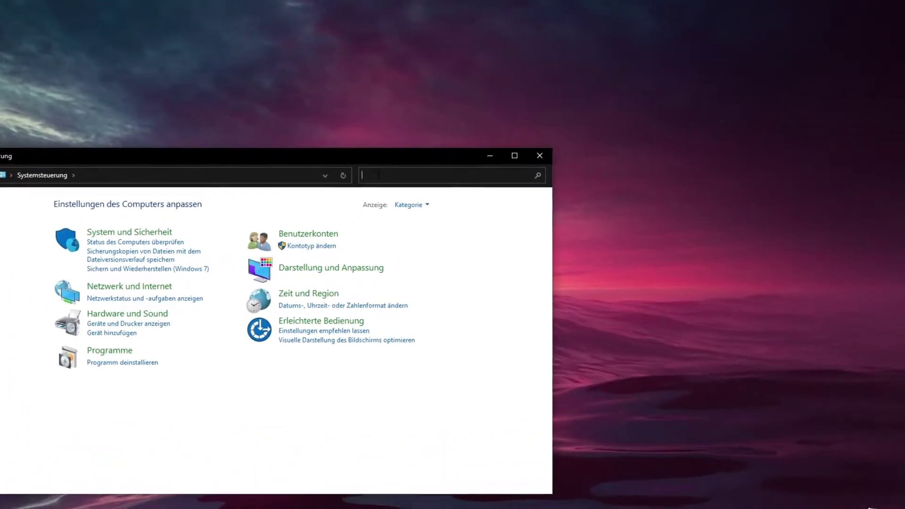
Search the Systemsteuerung for "sound", open the audio device management and show the recording devices.
text(sound)
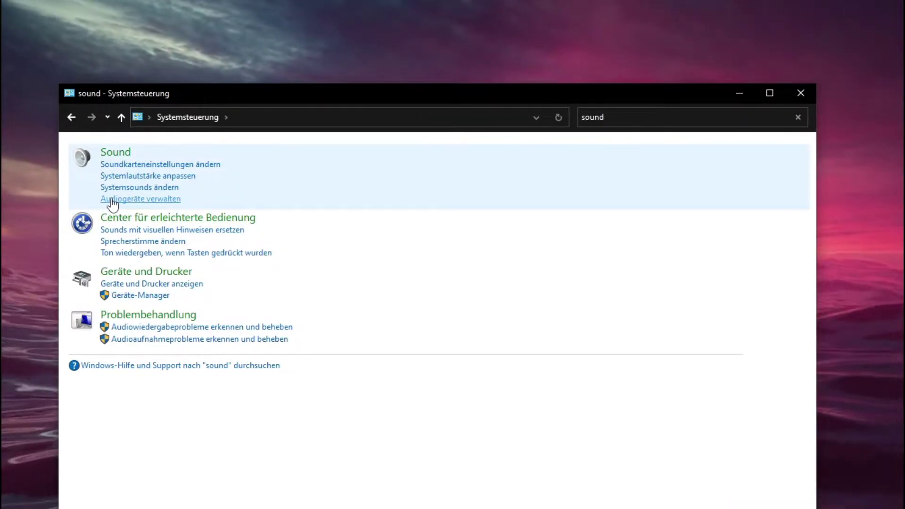
click(112, 203)
drag(156, 1, 339, 59)
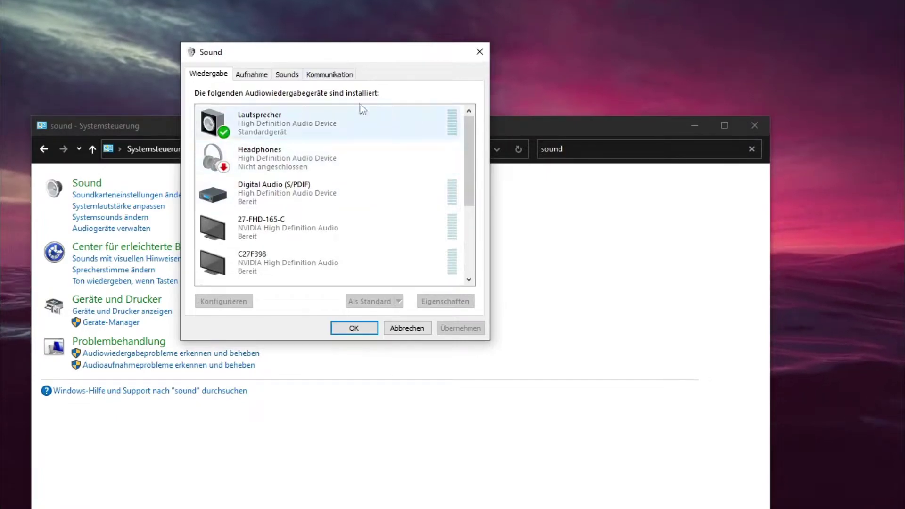
scroll(303, 214, down, 1)
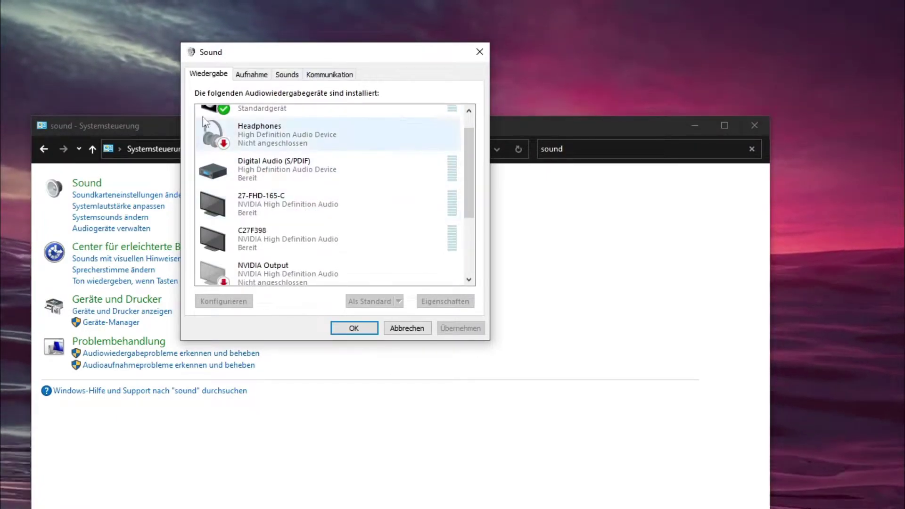
click(250, 77)
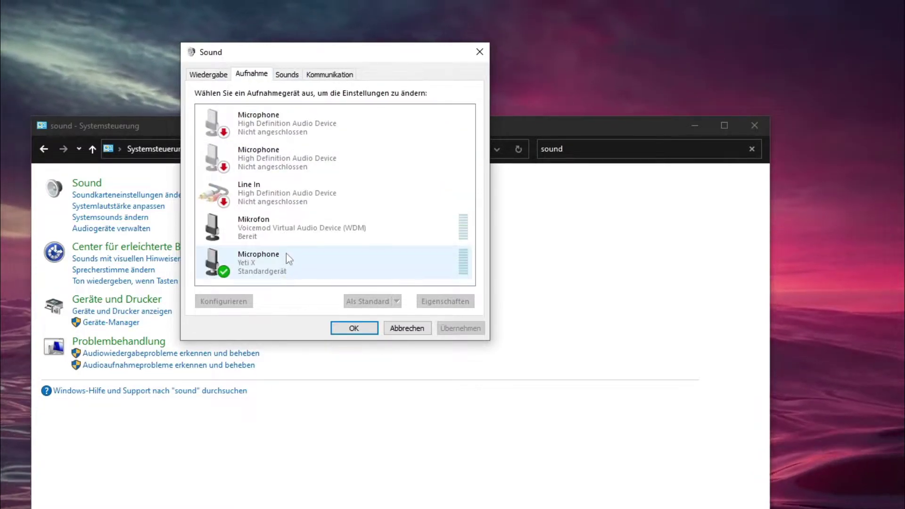
Check the available device options of the Yeti X, Voicemod and Line In recording devices.
right_click(254, 270)
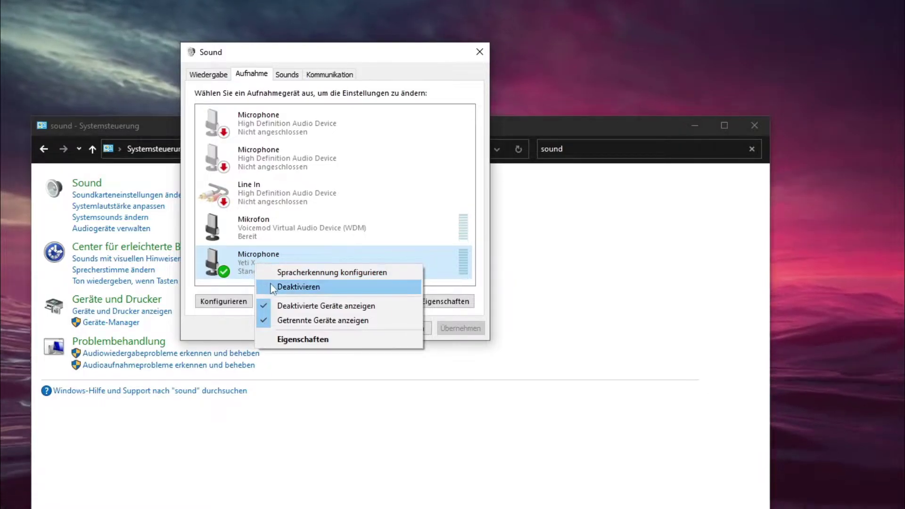
right_click(243, 224)
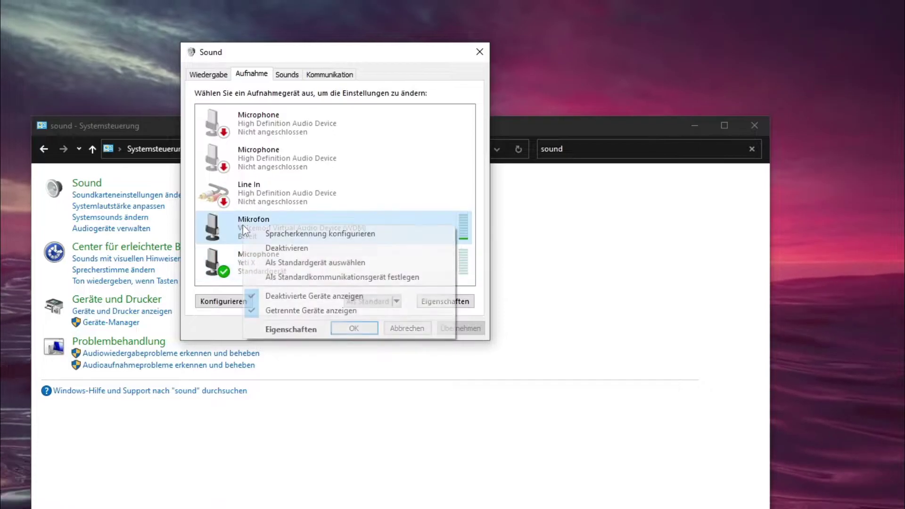
right_click(301, 189)
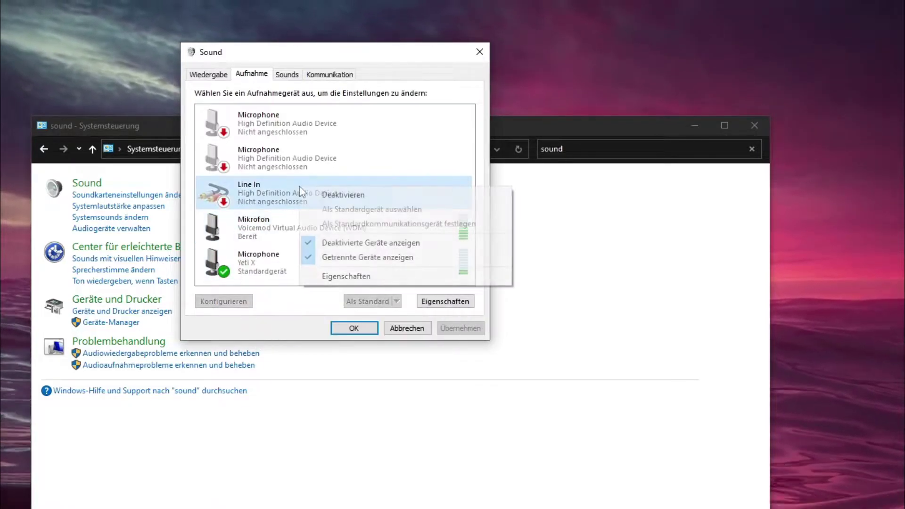
right_click(253, 235)
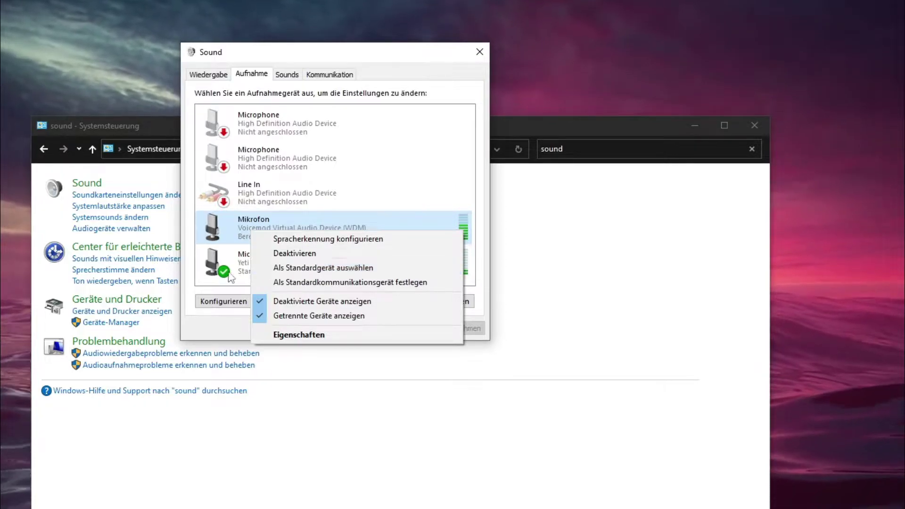
right_click(241, 267)
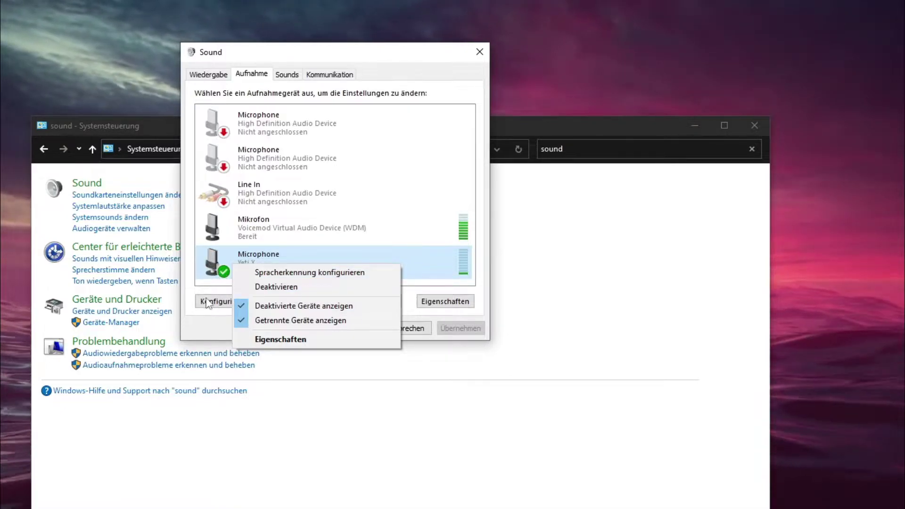
click(208, 317)
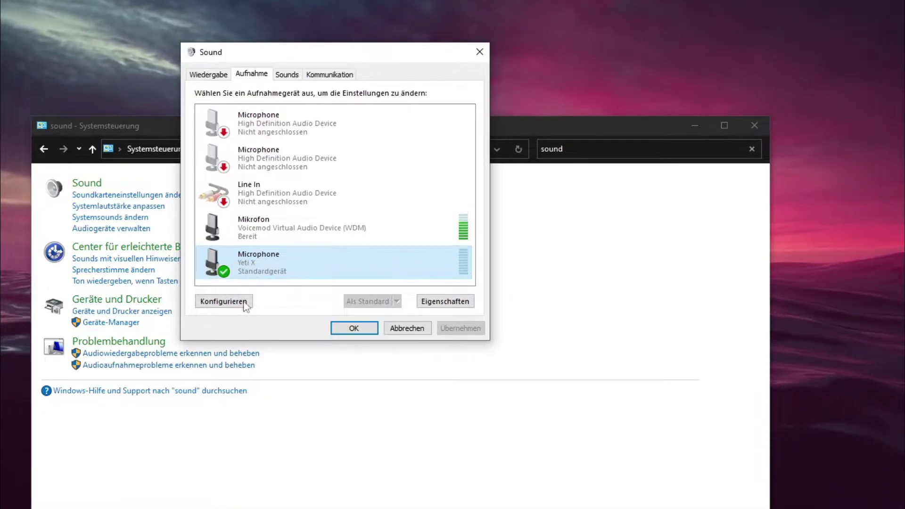
Run the microphone setup wizard for the Yeti X as a Tischmikrofon and complete it.
click(225, 306)
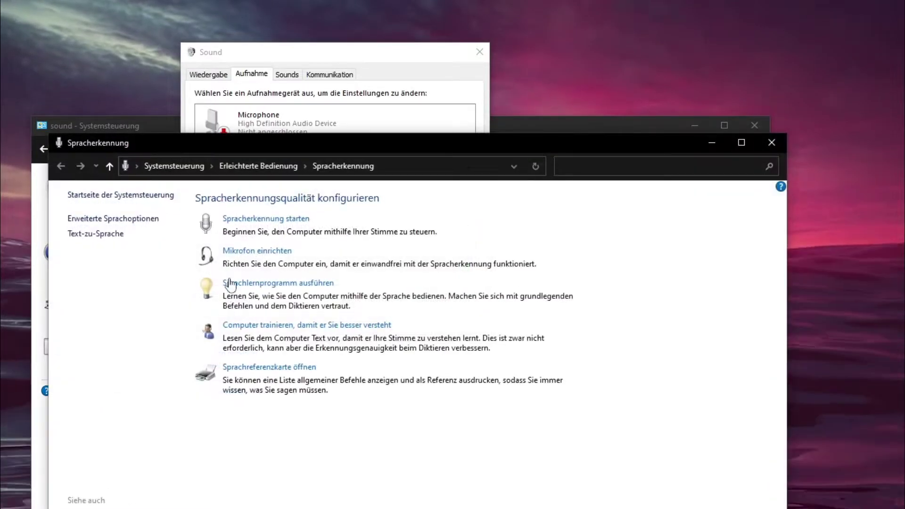
drag(418, 142, 442, 80)
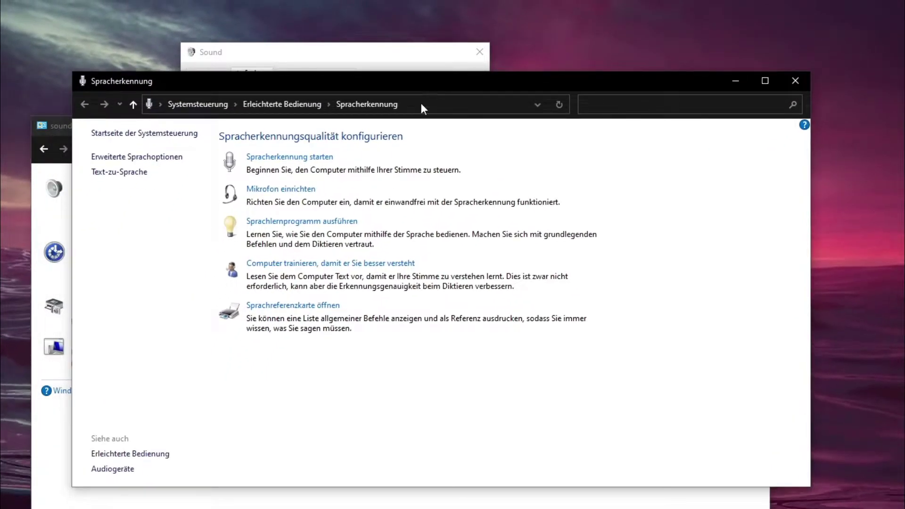
click(250, 189)
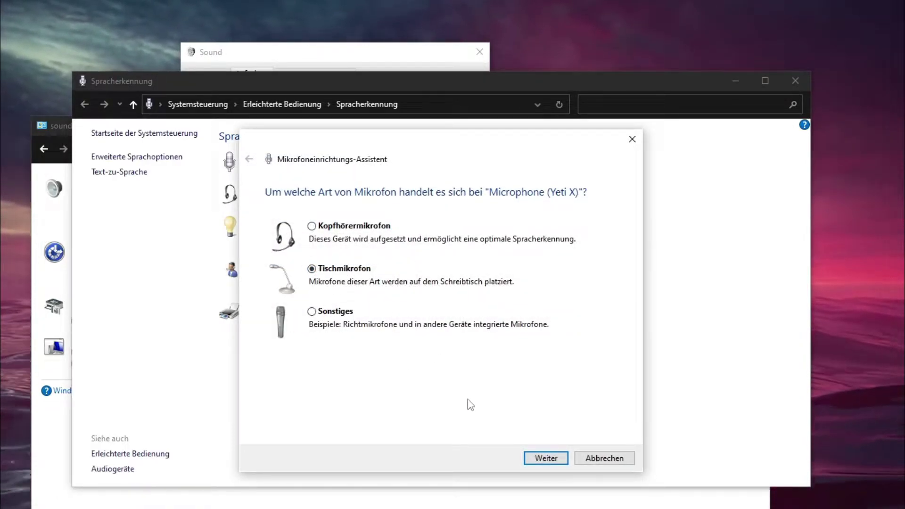
click(543, 458)
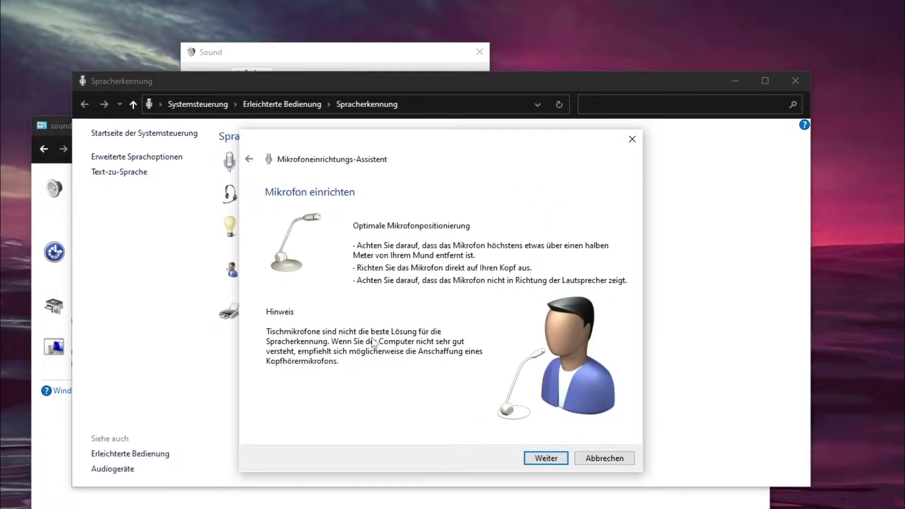
click(547, 459)
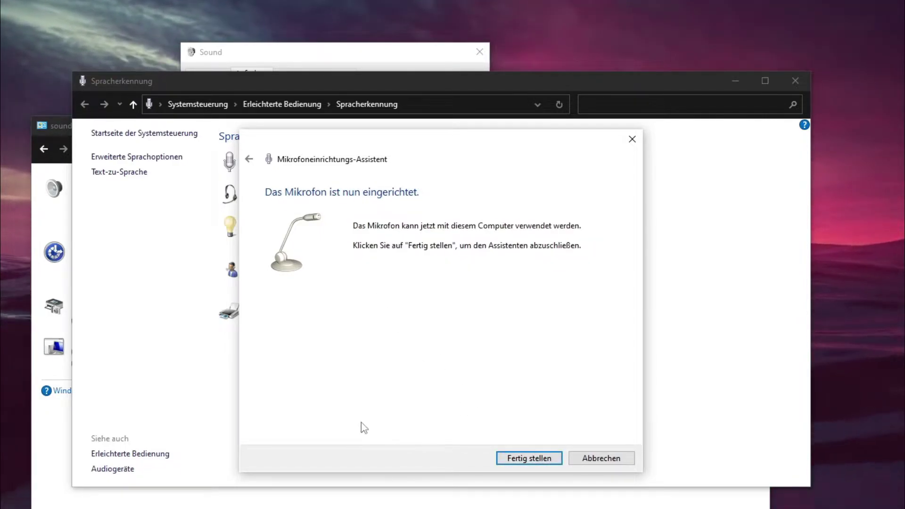
click(516, 459)
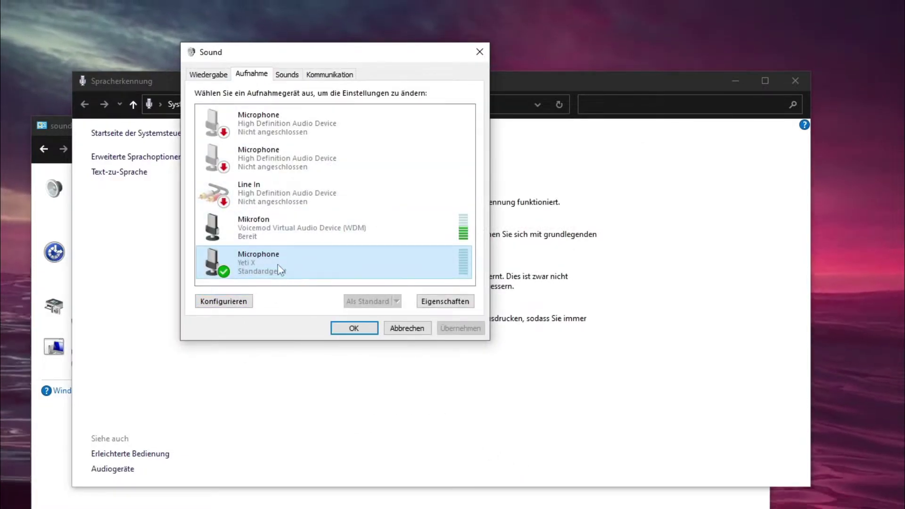
Raise the Yeti X microphone's recording level in its properties and accept the change.
click(443, 302)
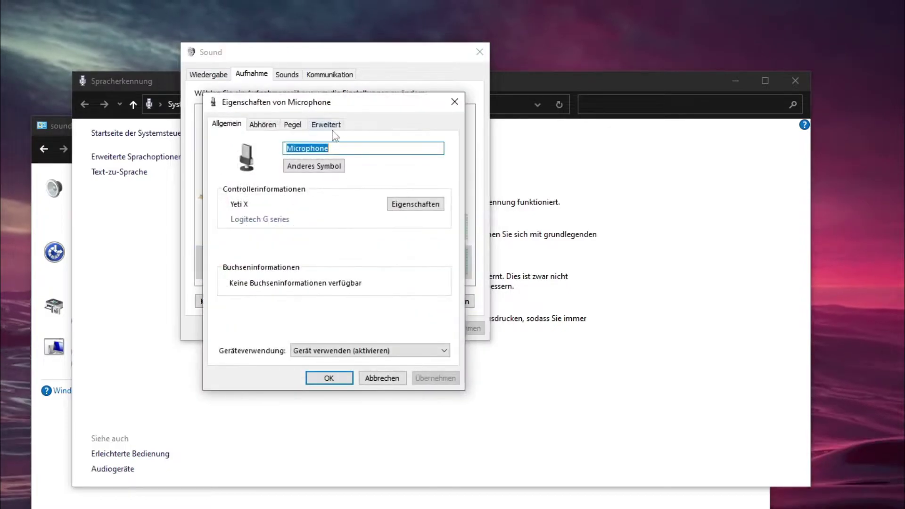
click(293, 125)
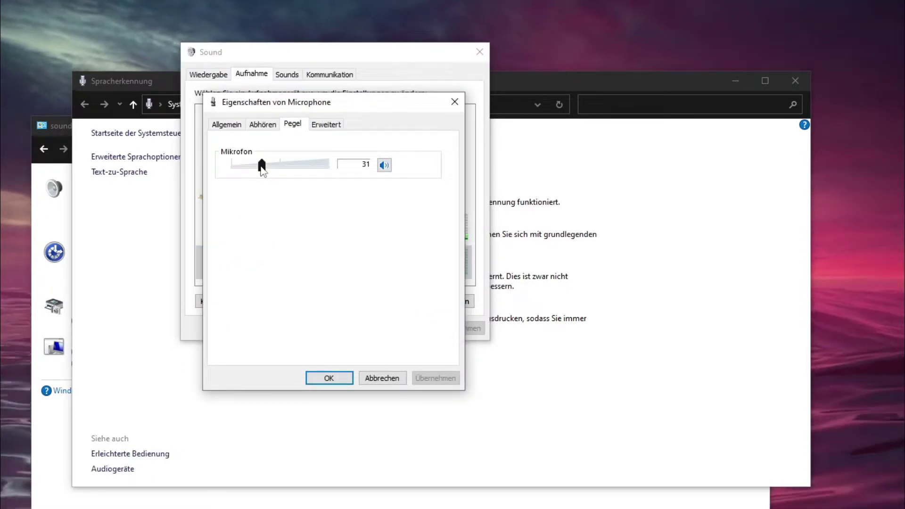
drag(262, 166, 308, 165)
click(329, 379)
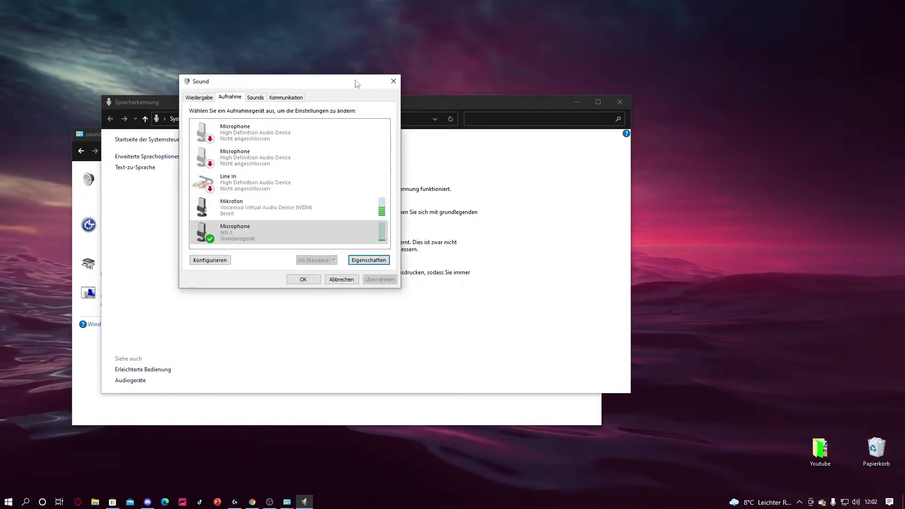
Close the Sound, Spracherkennung and Systemsteuerung windows.
click(393, 81)
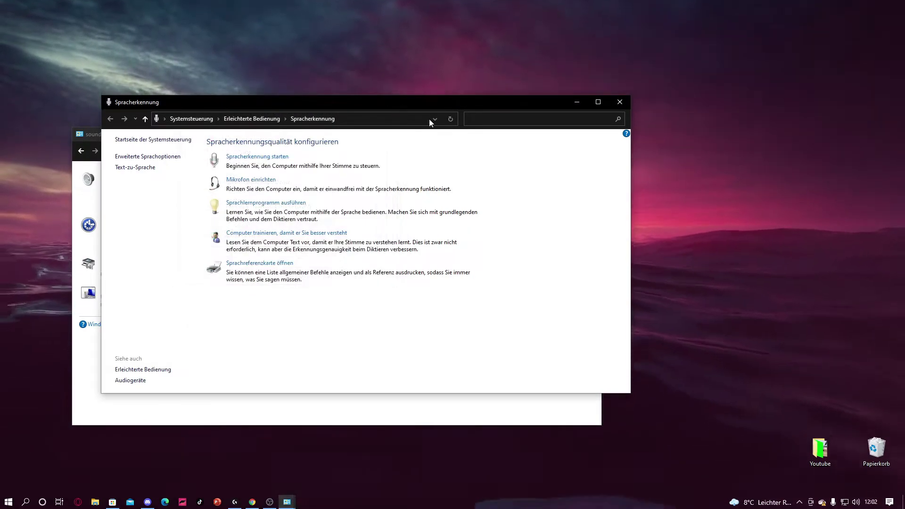
click(619, 102)
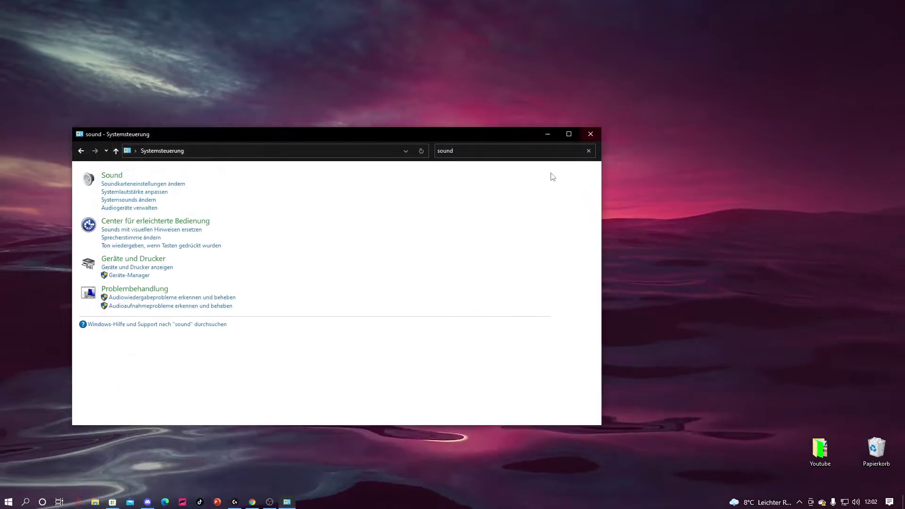
click(590, 134)
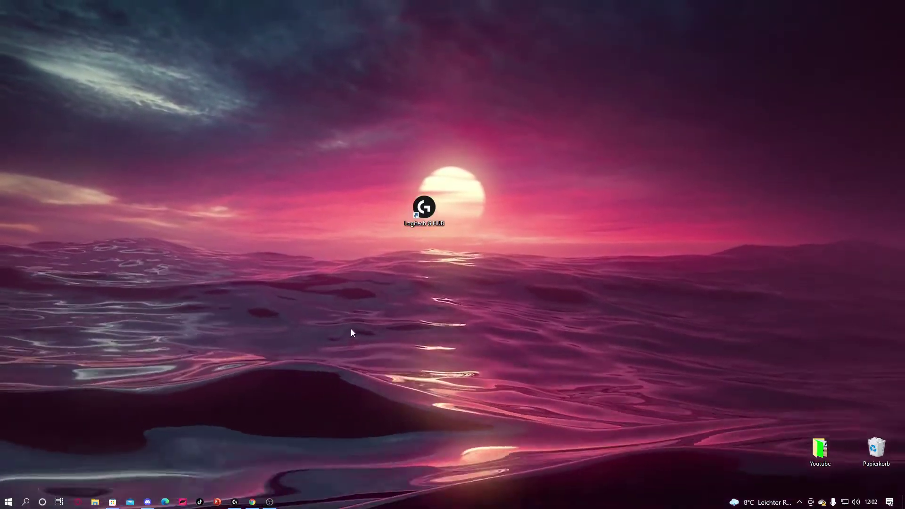
drag(424, 207, 480, 208)
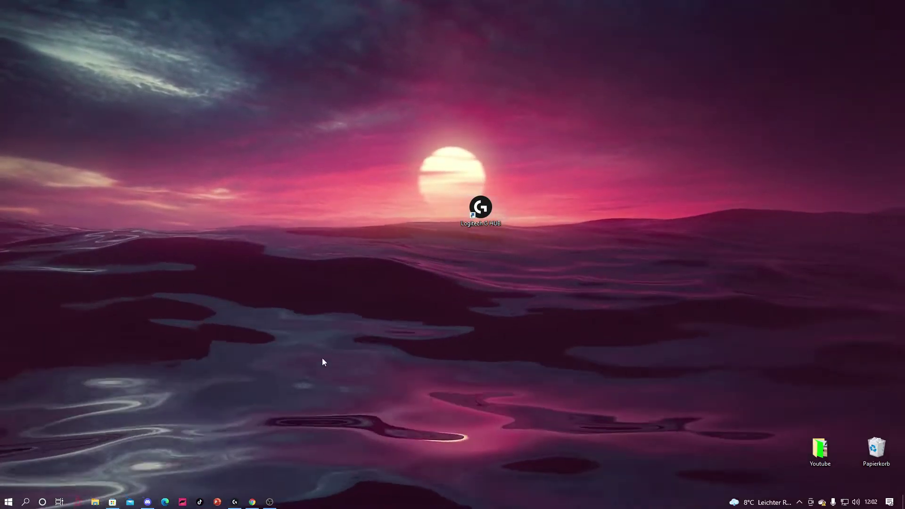
Switch to Chrome, download the Windows 10 installer from the Logitech G HUB page and minimize the browser.
click(253, 502)
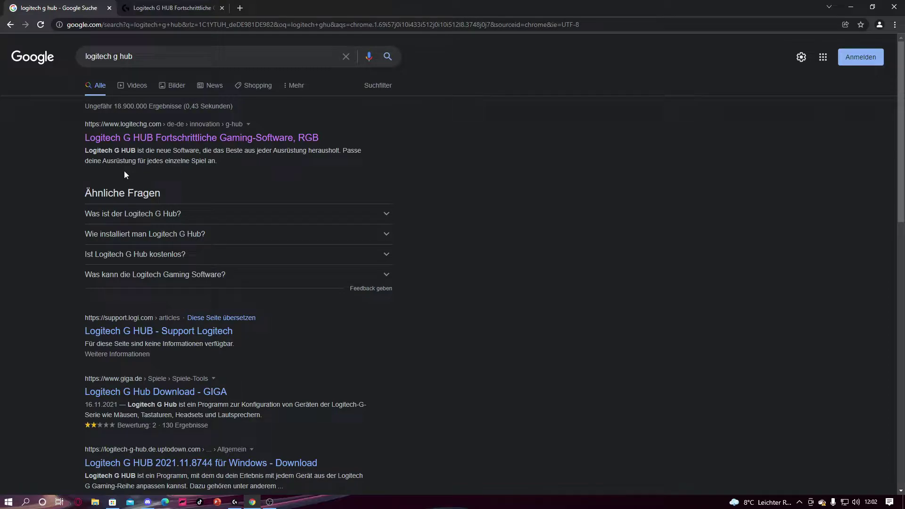
click(159, 6)
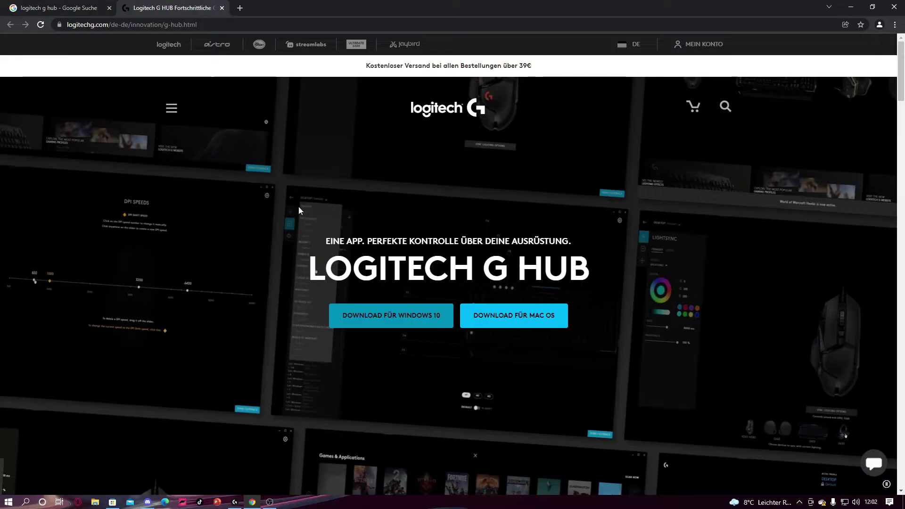
click(363, 320)
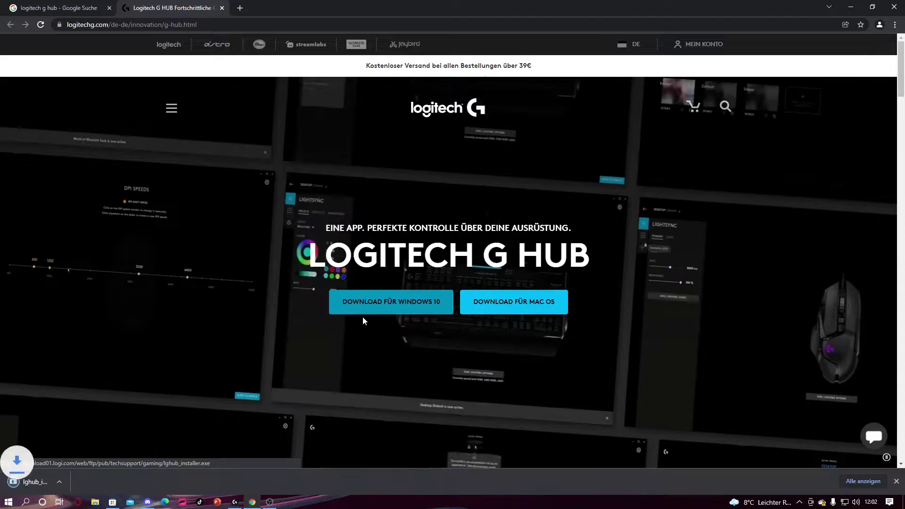
click(69, 491)
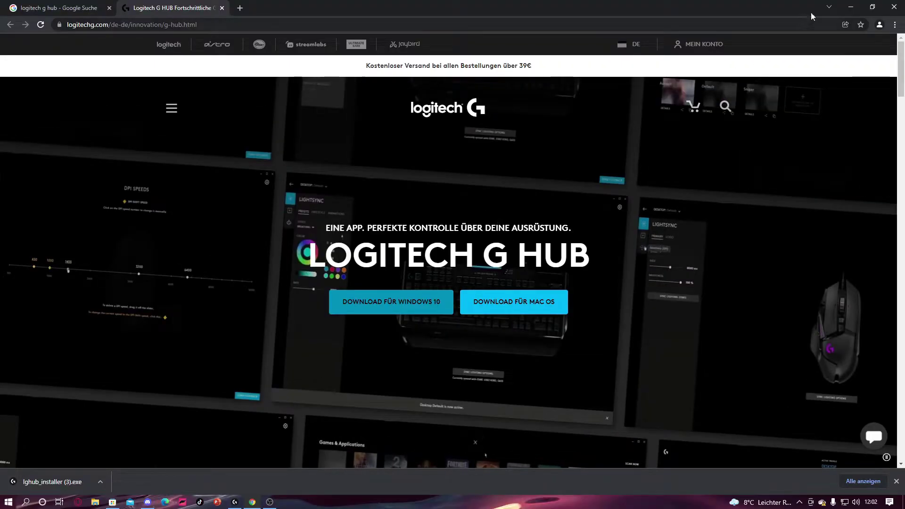
click(851, 7)
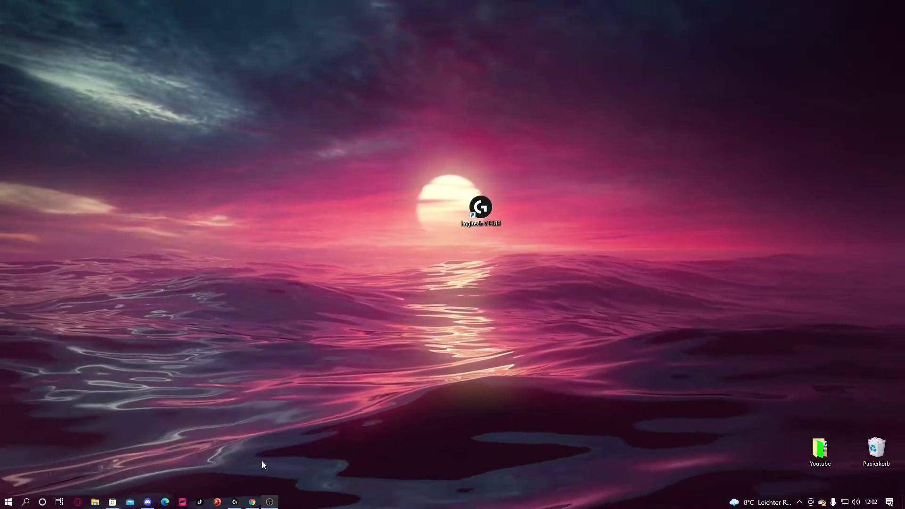
Switch to Logitech G HUB and open the Yeti X's microphone settings from the device overview.
click(235, 502)
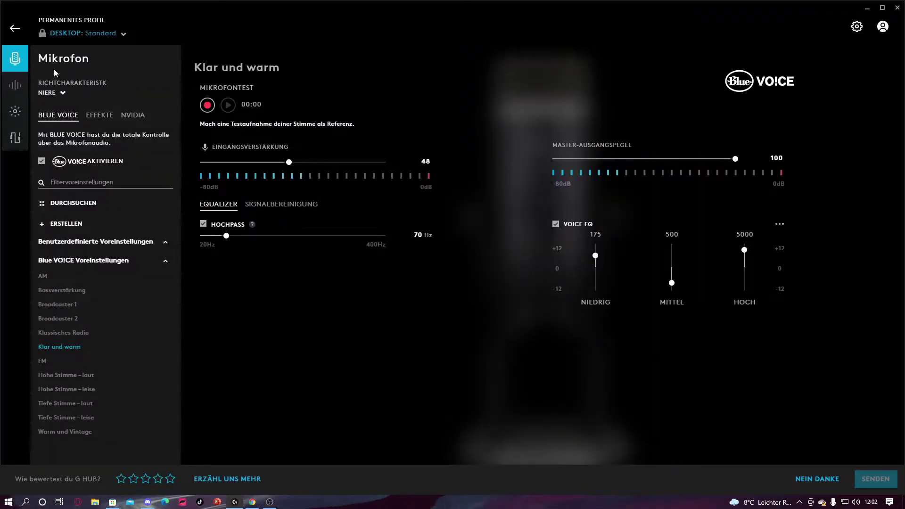
click(15, 29)
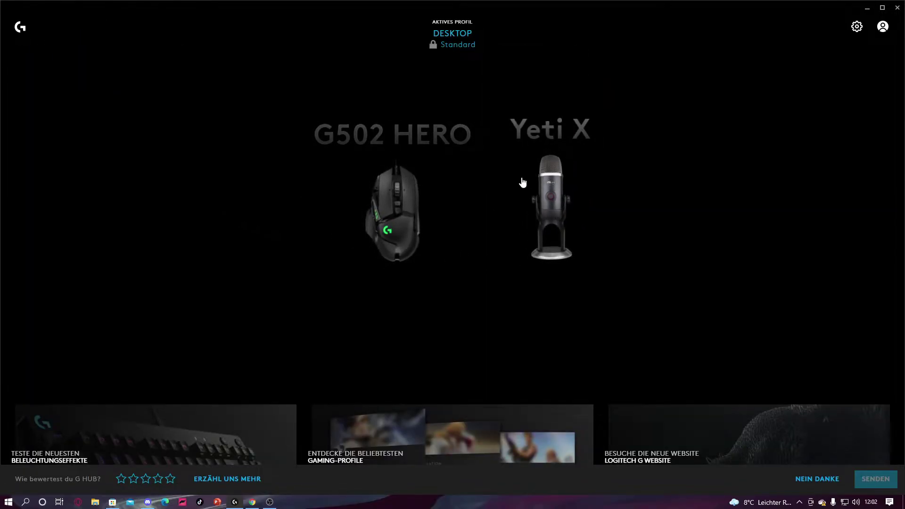
click(556, 200)
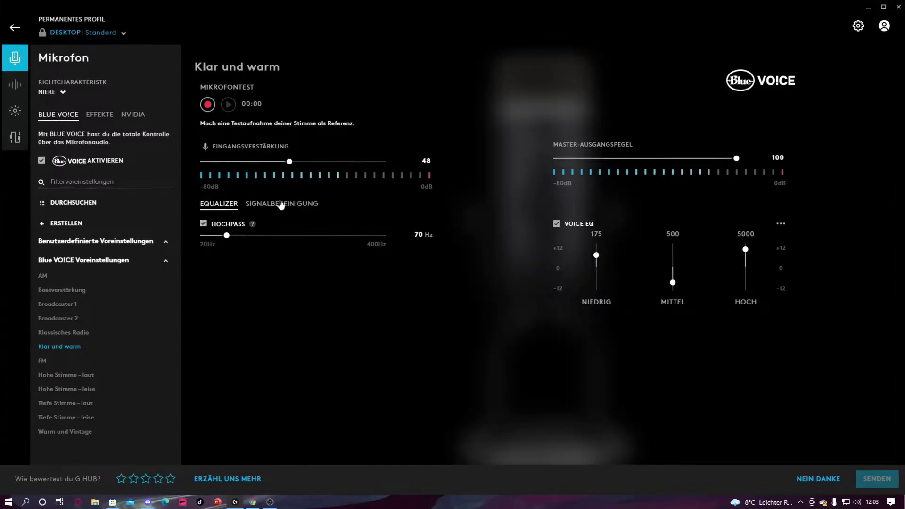
Turn Blue VO!CE off and back on for the Yeti X.
click(42, 158)
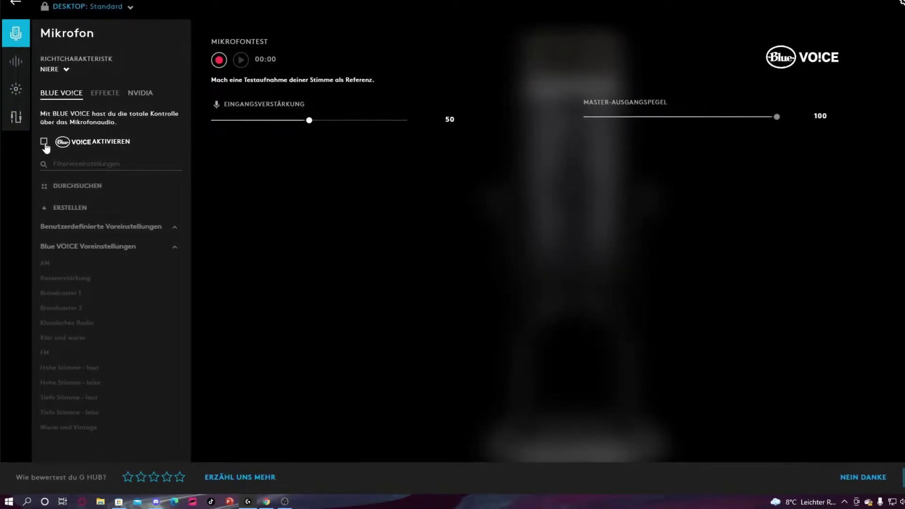
click(44, 140)
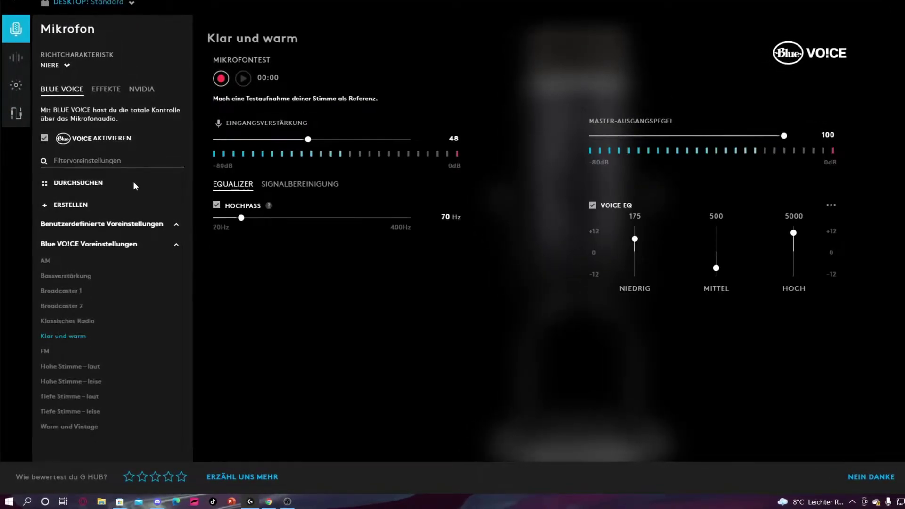